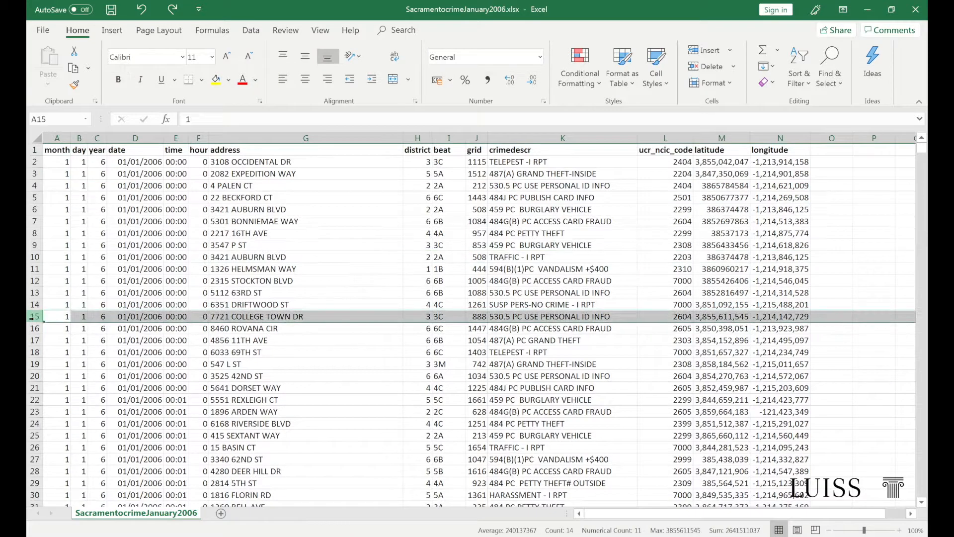
right_click(34, 317)
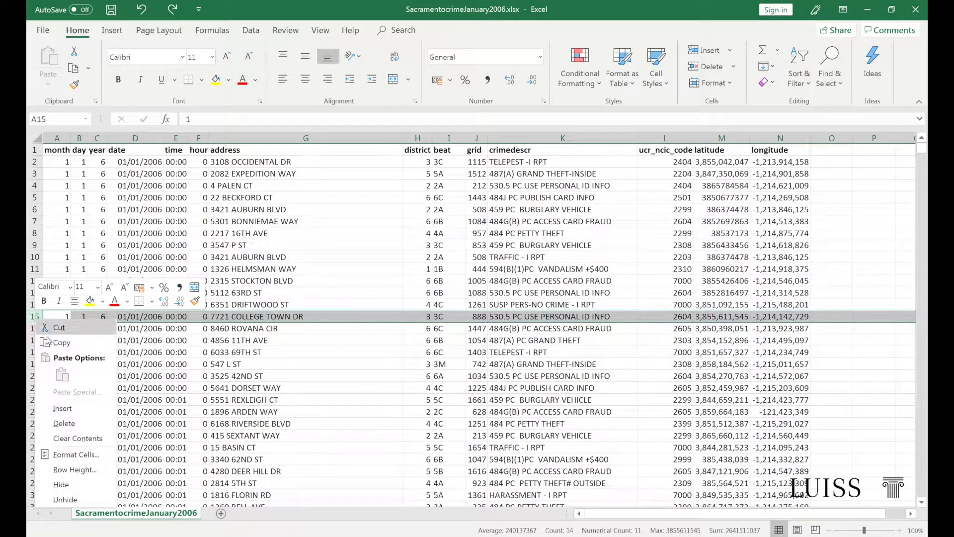
left_click(86, 409)
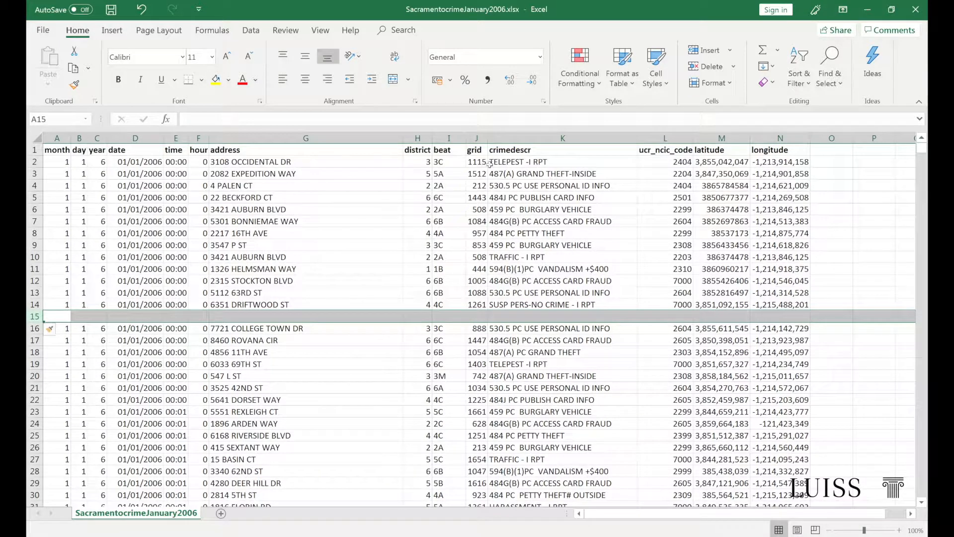
left_click(695, 54)
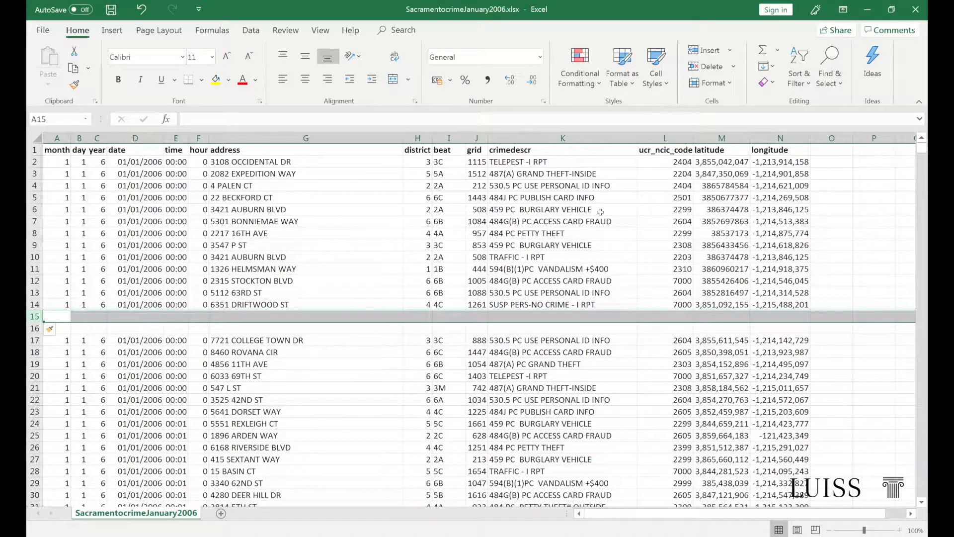
left_click(733, 50)
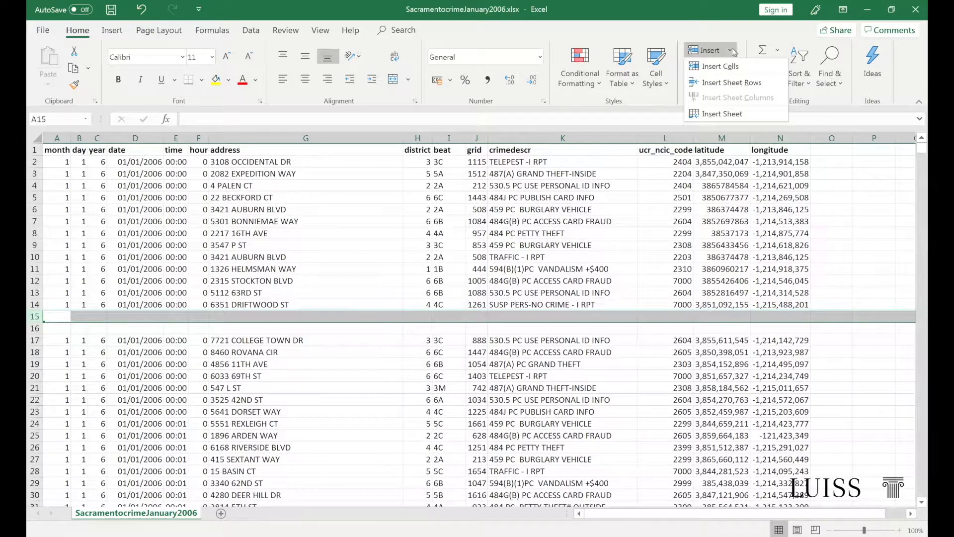
left_click(774, 84)
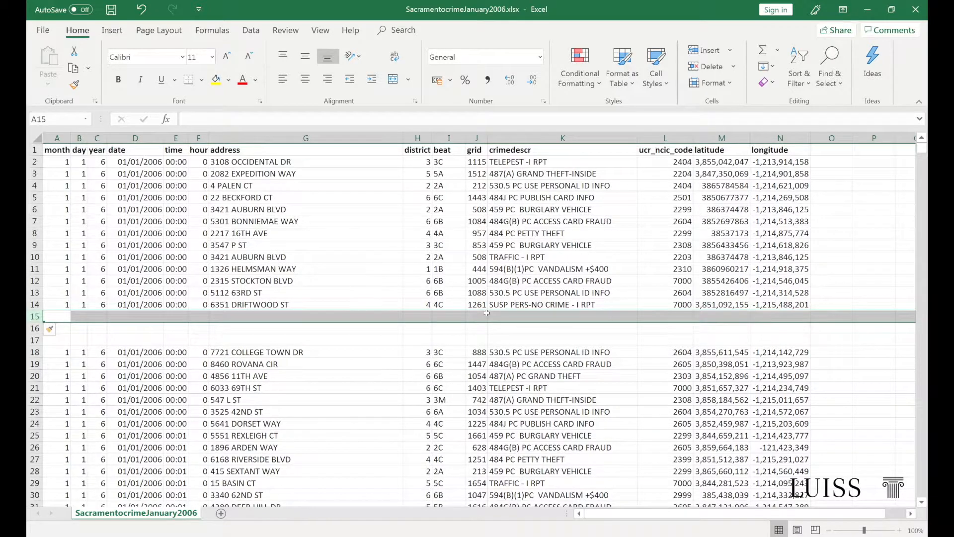
left_click(486, 313)
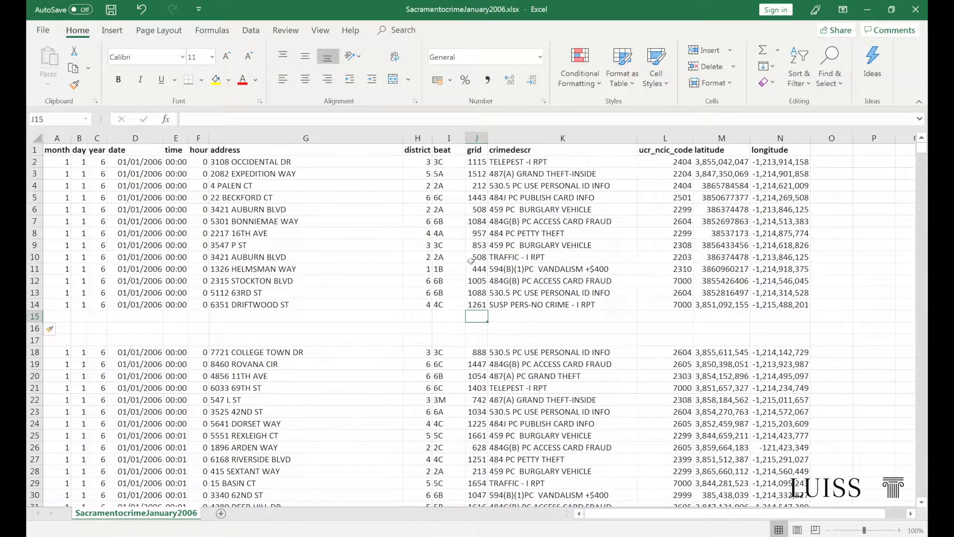
Step: Insert three blank columns at column I, between the district and beat columns
left_click(449, 137)
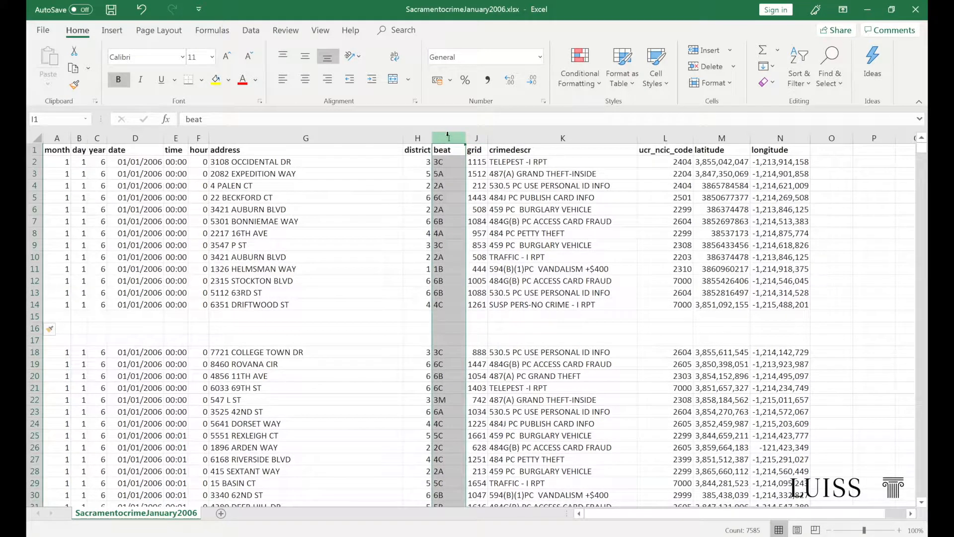
right_click(448, 137)
left_click(466, 224)
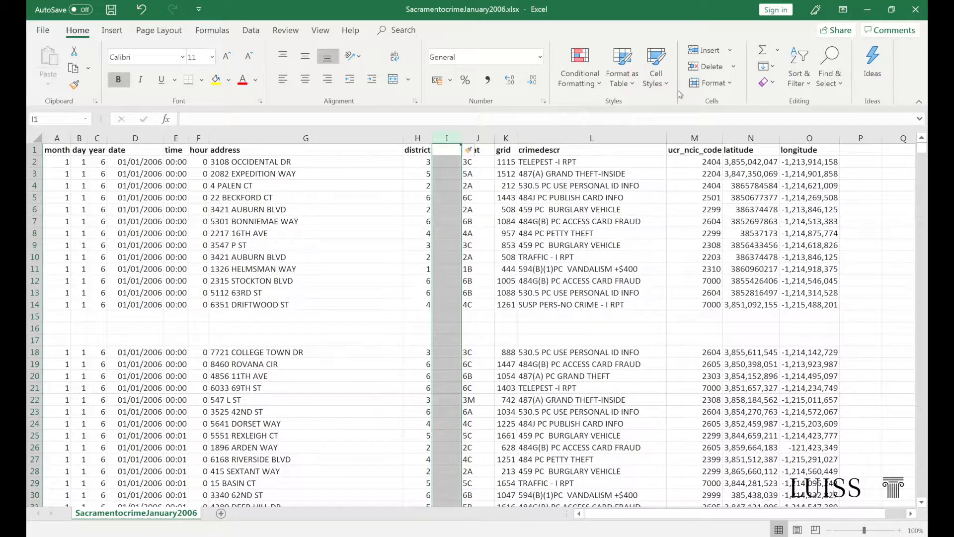
left_click(716, 52)
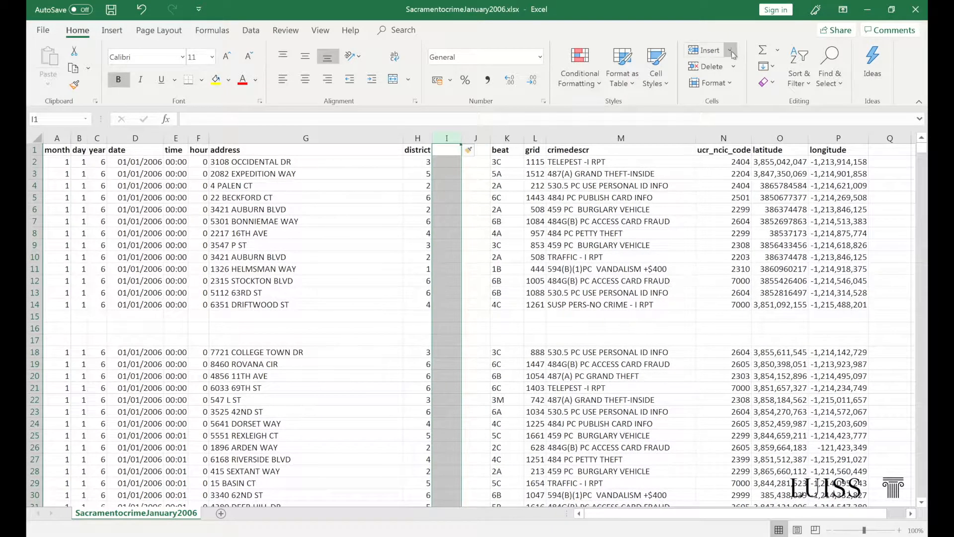
left_click(730, 51)
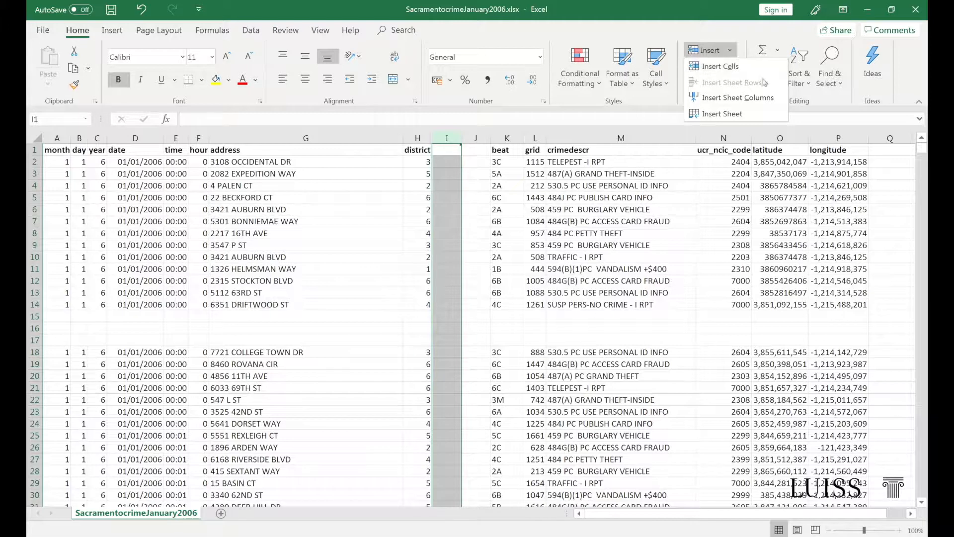
left_click(782, 102)
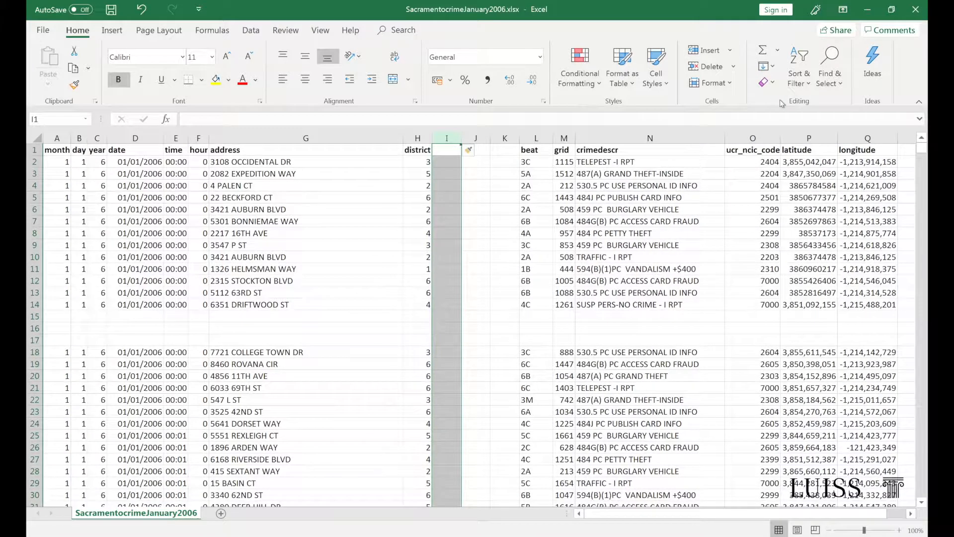
left_click(643, 201)
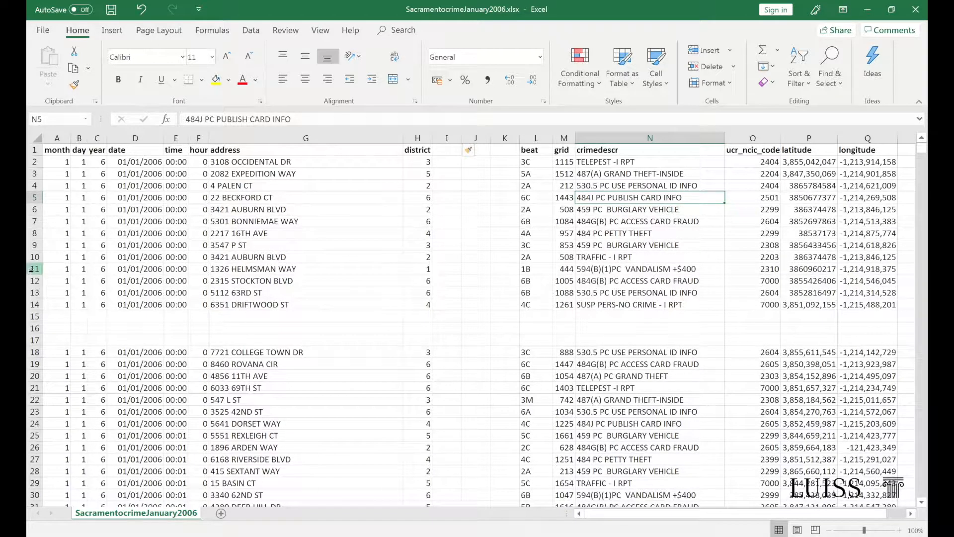
left_click_drag(35, 269, 34, 304)
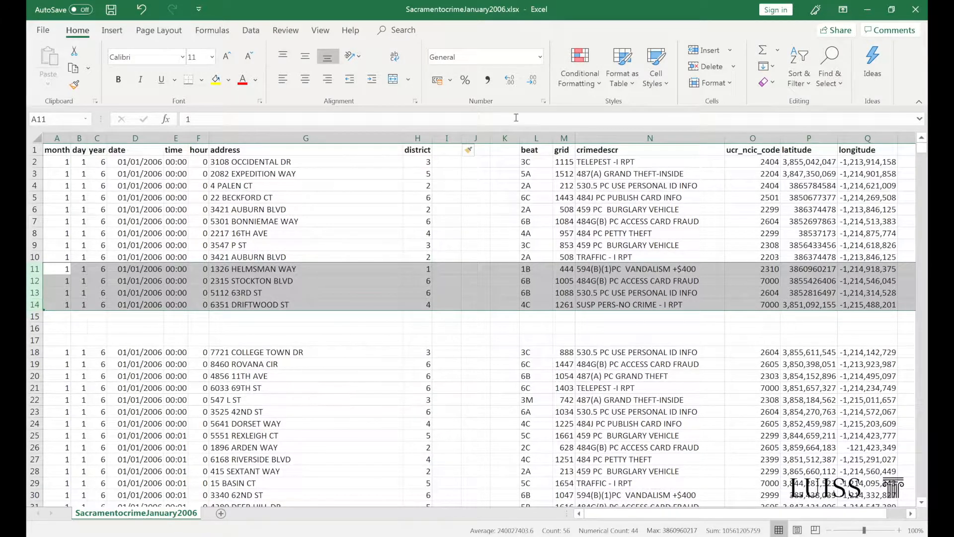
left_click(705, 52)
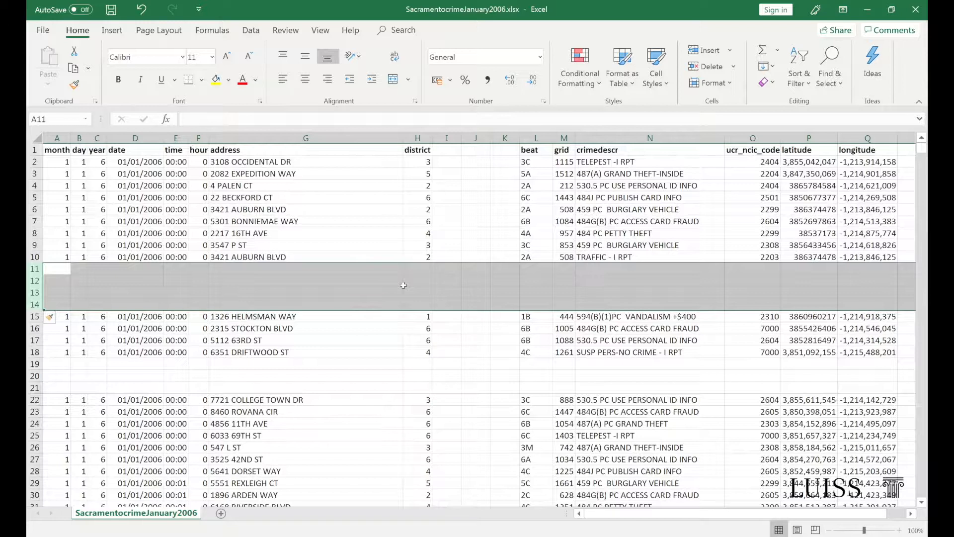
Step: Insert a single blank cell at I7 with the Shift cells right option
left_click(453, 221)
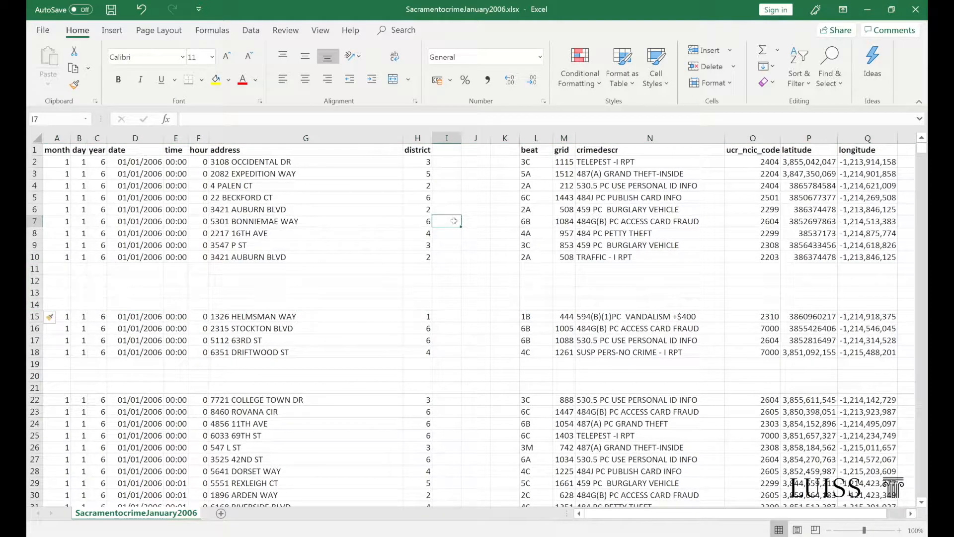
right_click(455, 223)
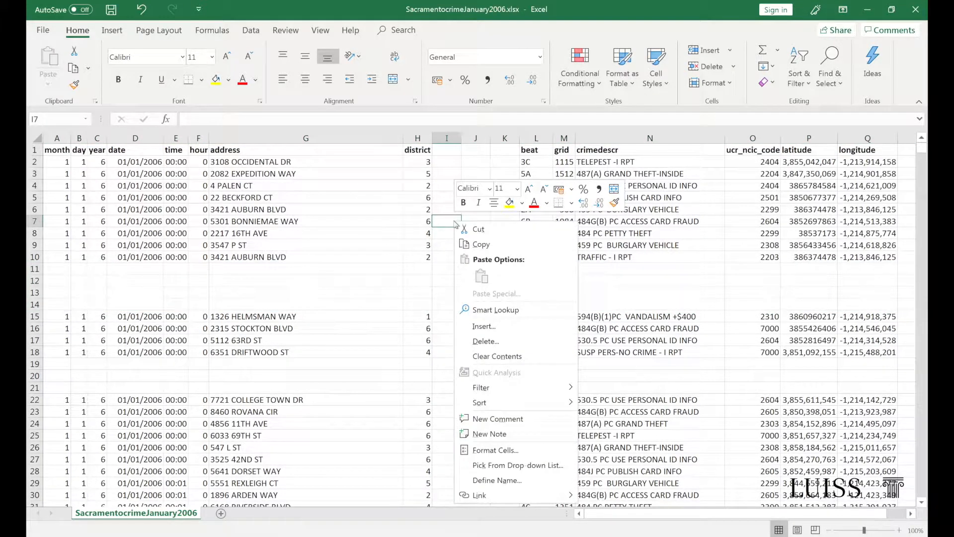
left_click(513, 327)
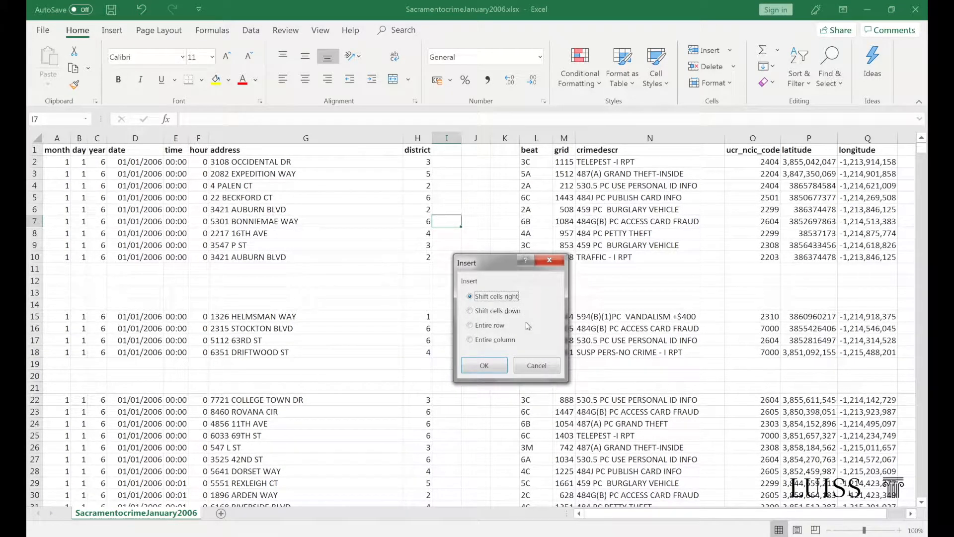
left_click(503, 326)
left_click(509, 341)
left_click(517, 315)
left_click(510, 298)
left_click(485, 365)
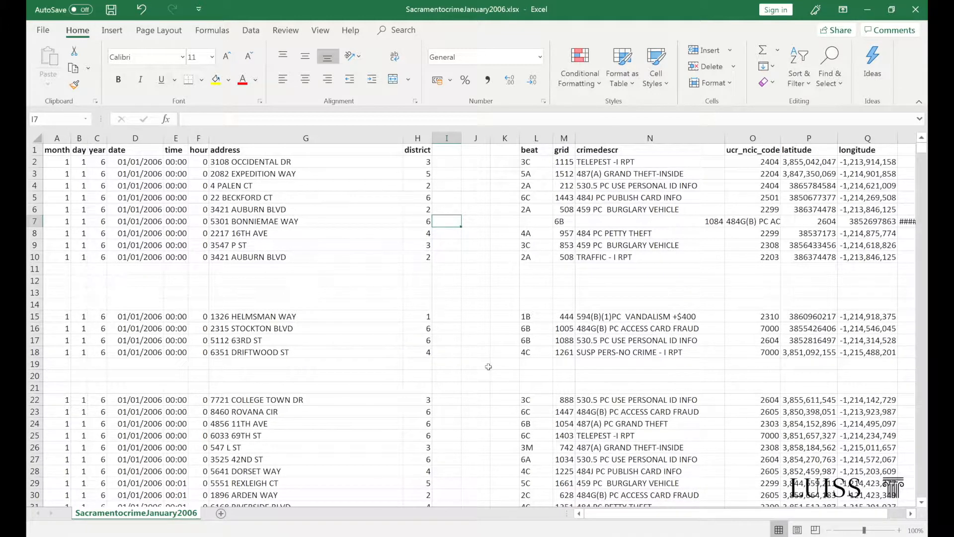
Step: Delete the entire blank row 11
left_click(35, 268)
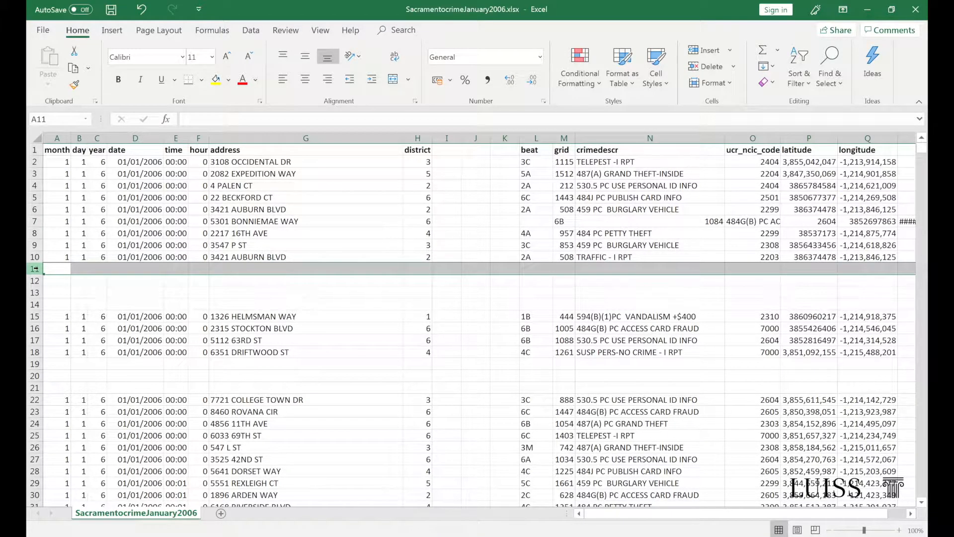
right_click(116, 273)
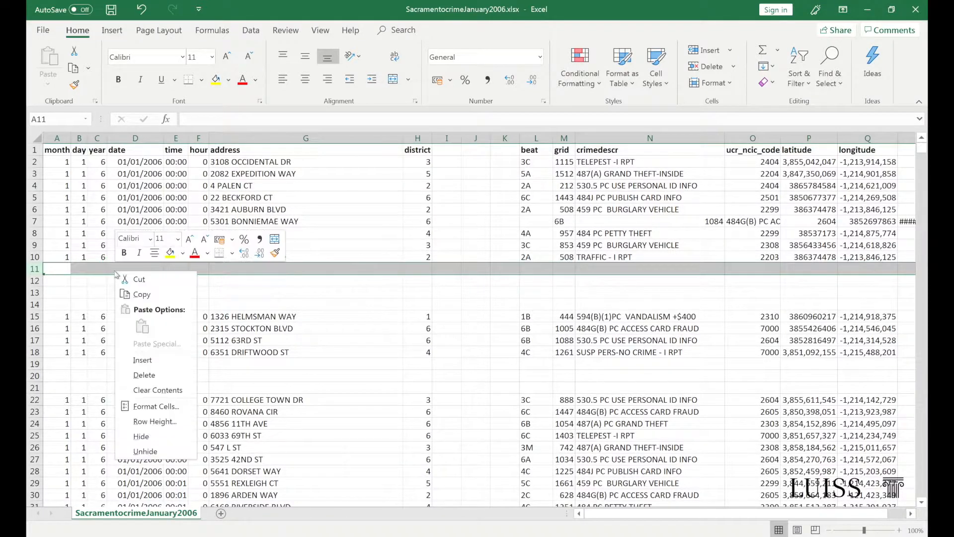
left_click(163, 380)
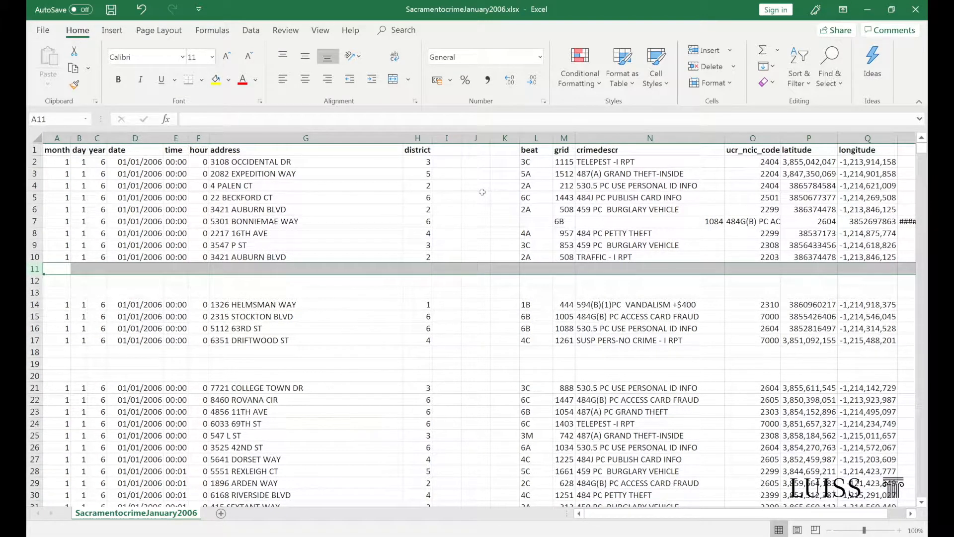
Step: Delete the three blank columns between district and beat, first column J alone and then columns I and J together
left_click(486, 267)
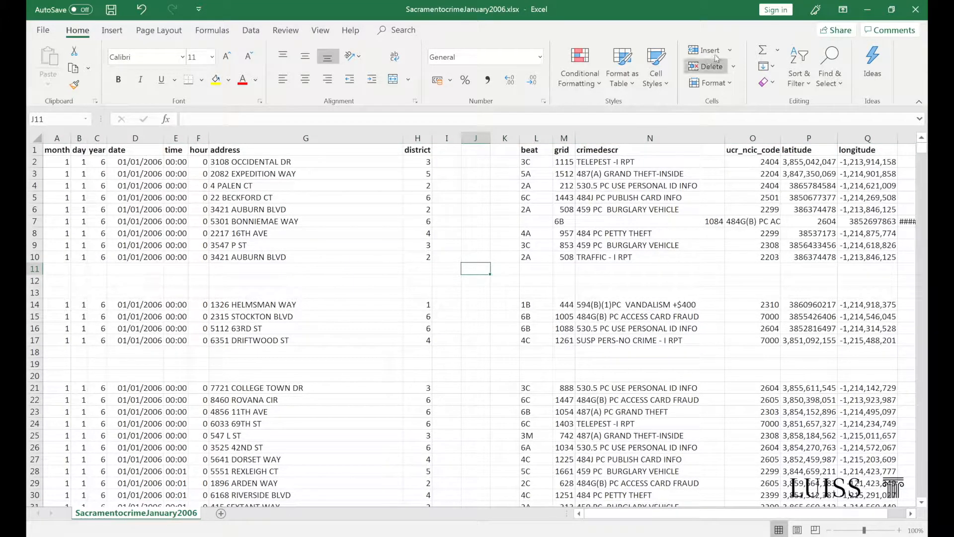
left_click(733, 66)
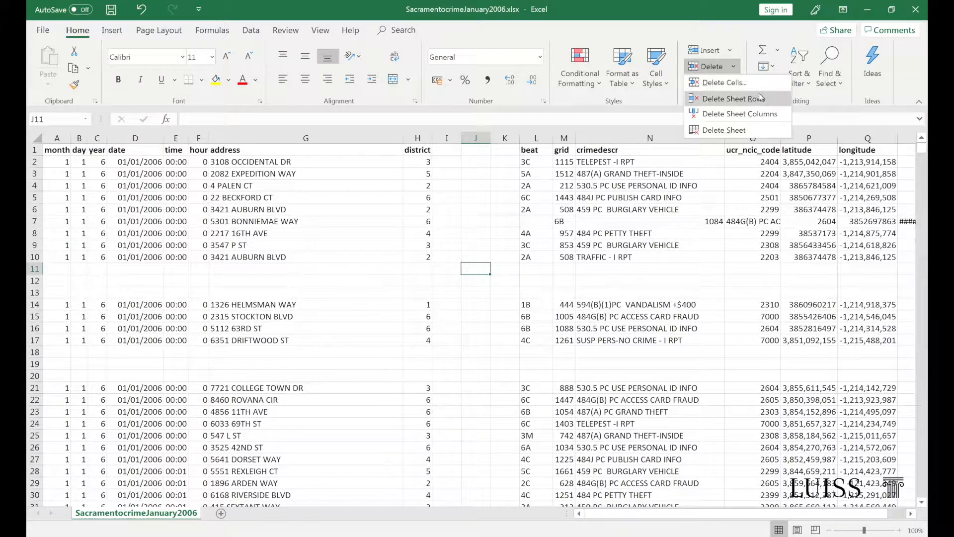
left_click(780, 112)
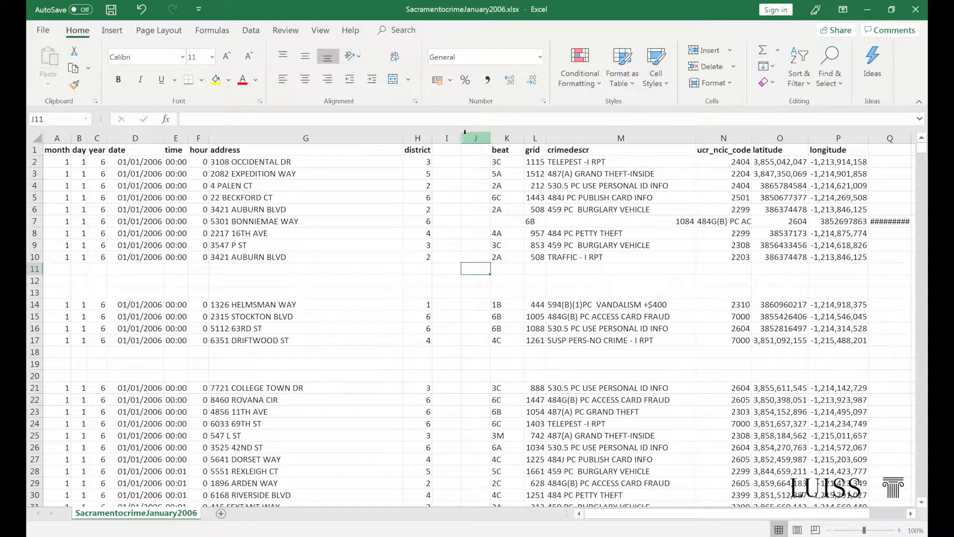
left_click_drag(445, 138, 476, 137)
left_click(731, 66)
left_click(740, 115)
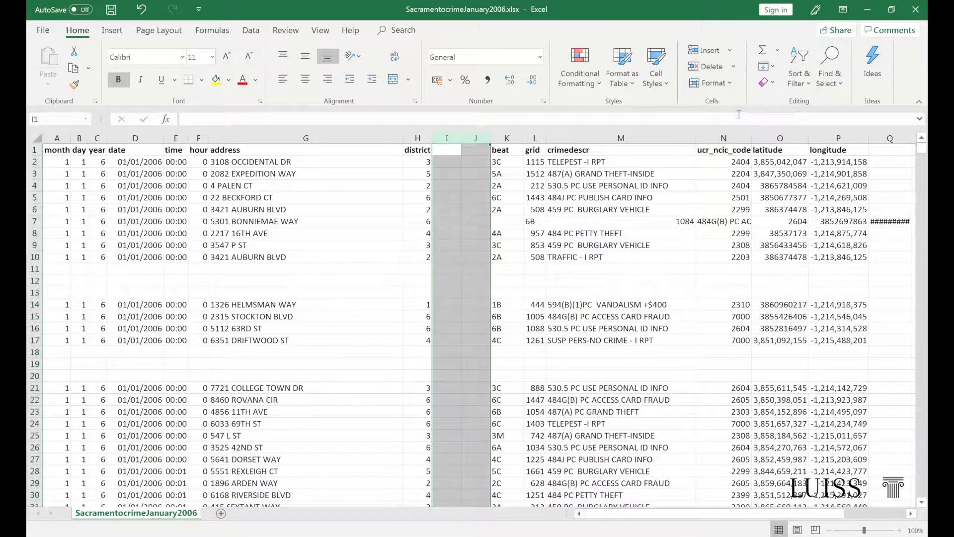
Step: Delete the blank cell I7 in the beat column with the Shift cells left option
left_click(583, 220)
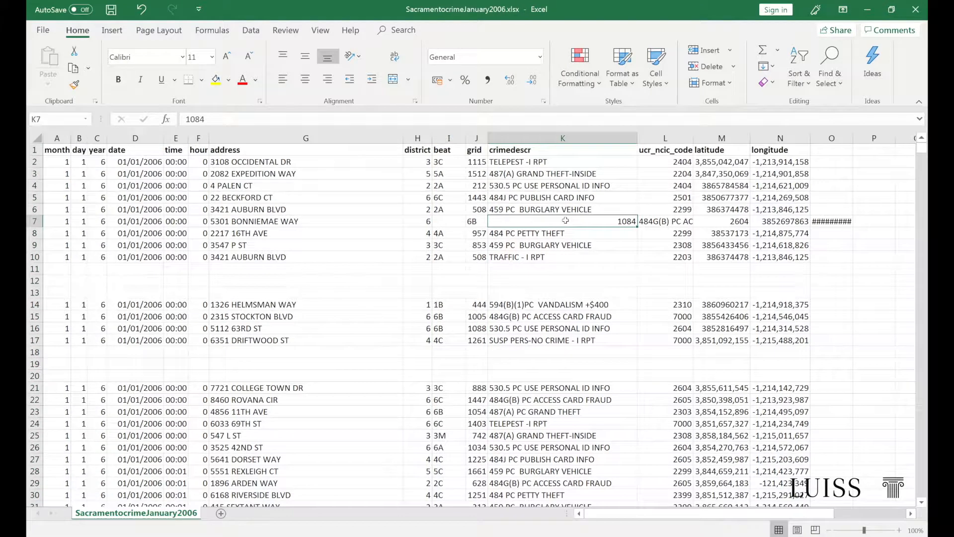
left_click(448, 222)
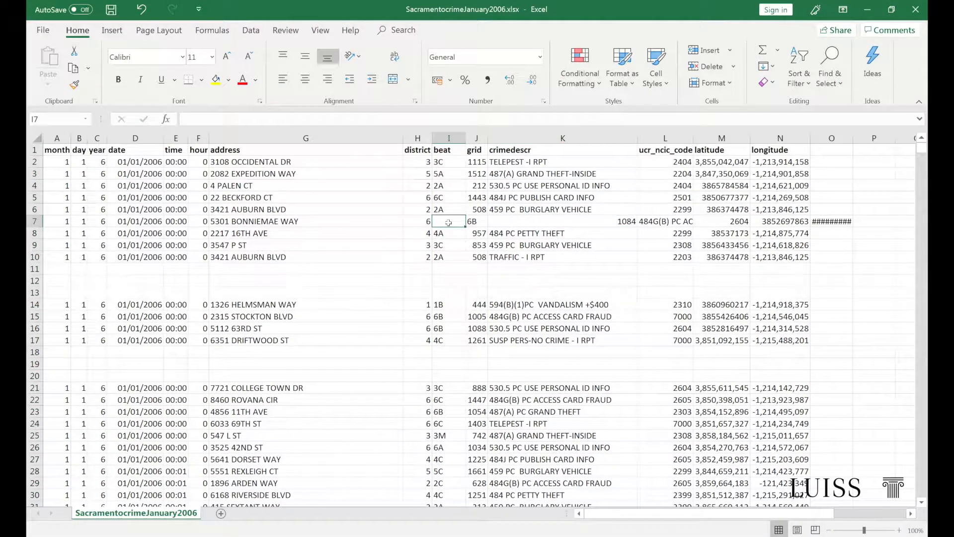
right_click(454, 222)
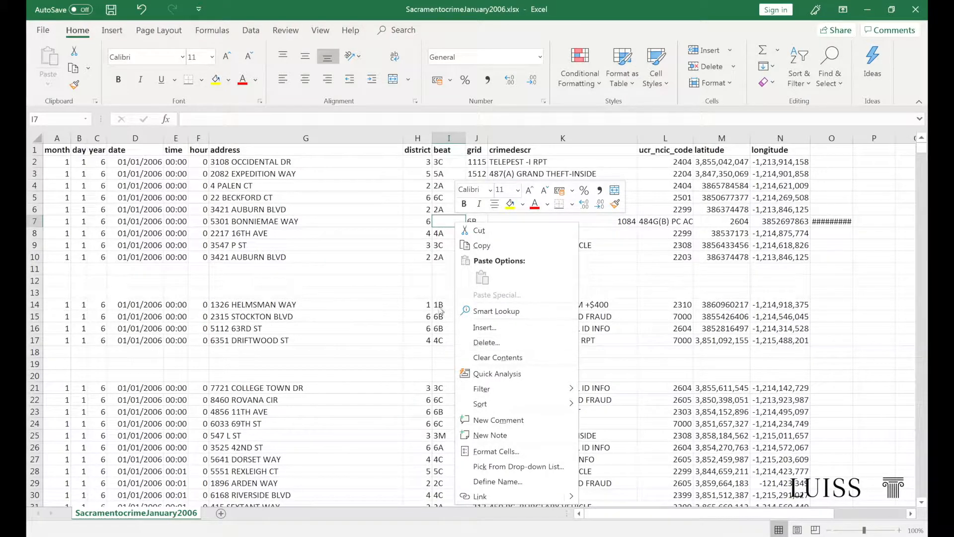
key("Escape")
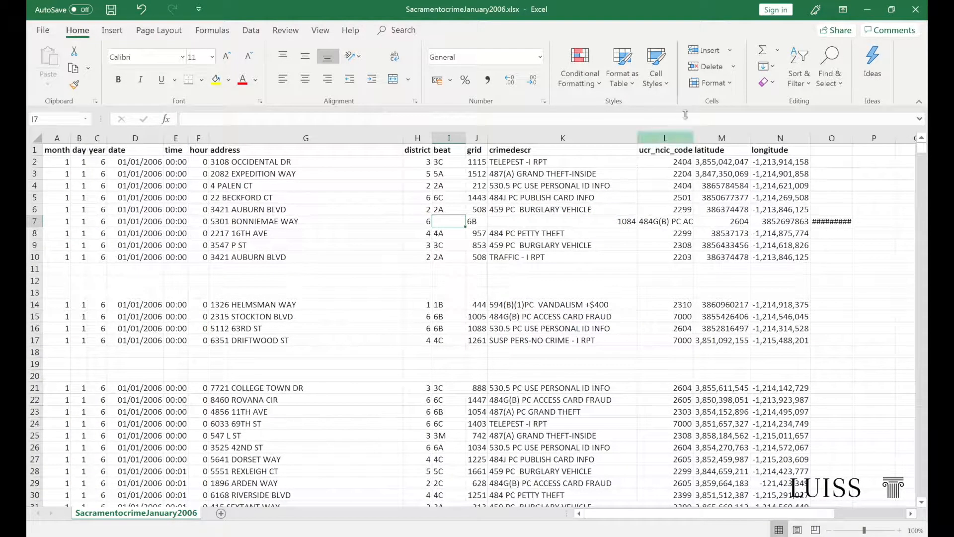
left_click(732, 68)
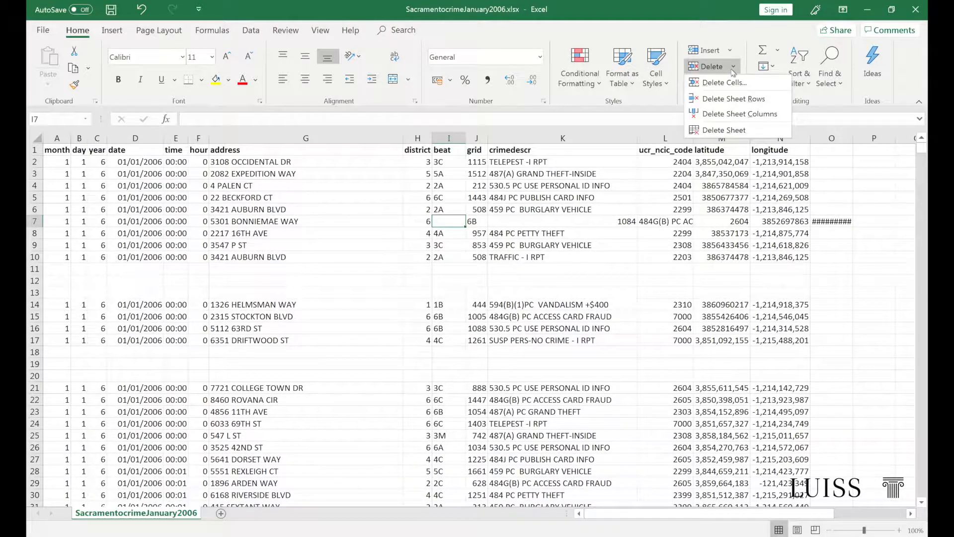
left_click(762, 85)
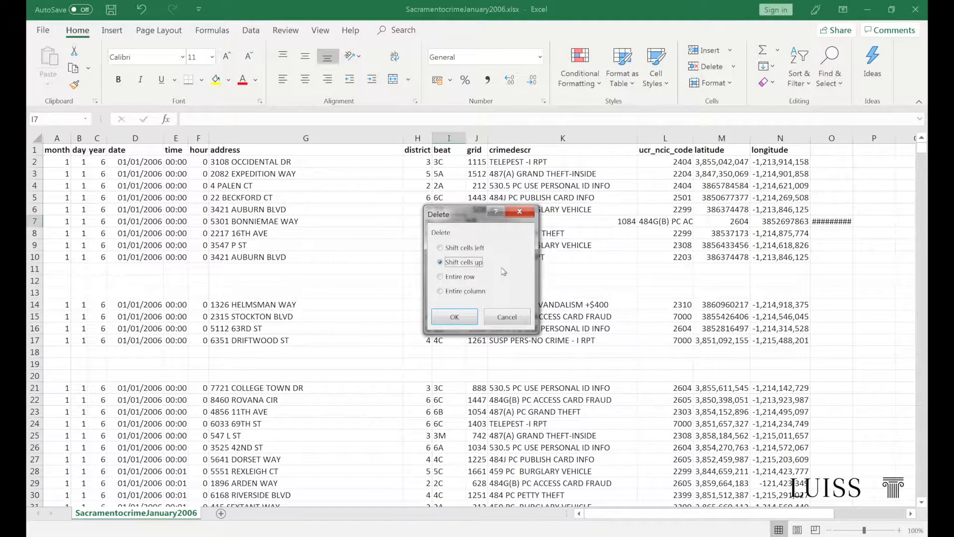
left_click(464, 248)
left_click(468, 317)
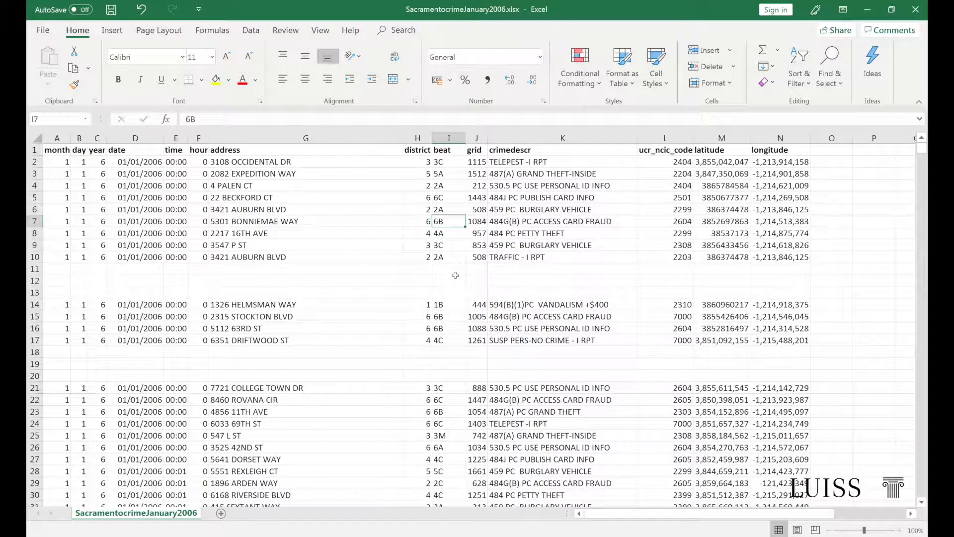
Step: Delete the blank cell G13 in the address column, shifting the cells below it up
left_click(232, 290)
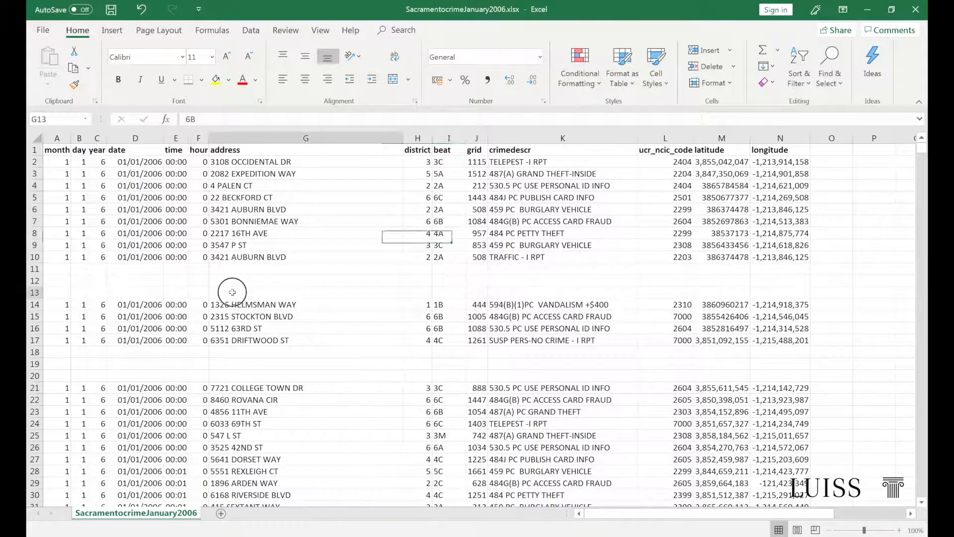
left_click(704, 70)
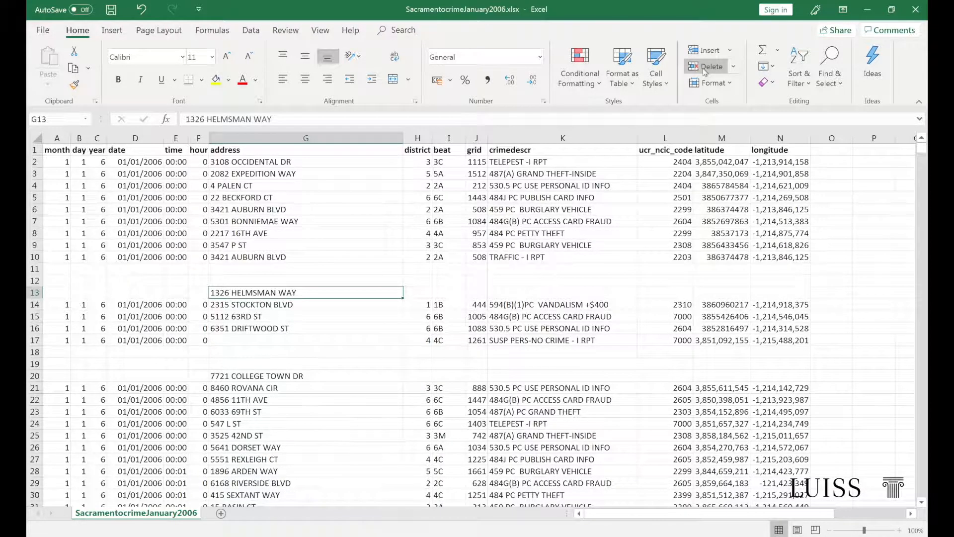